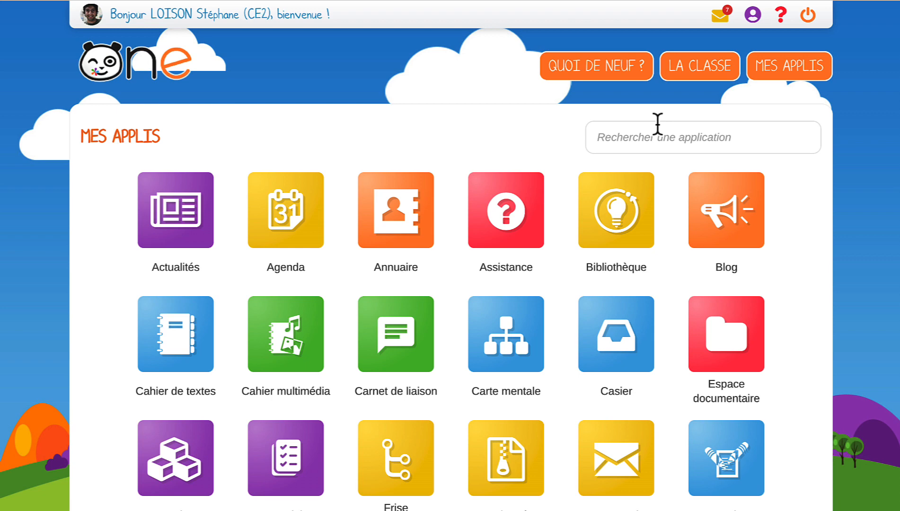
- Open the Présences application from the list of applications
{"action": "scroll", "coordinate": [657, 124], "scroll_direction": "down", "scroll_amount": 2}
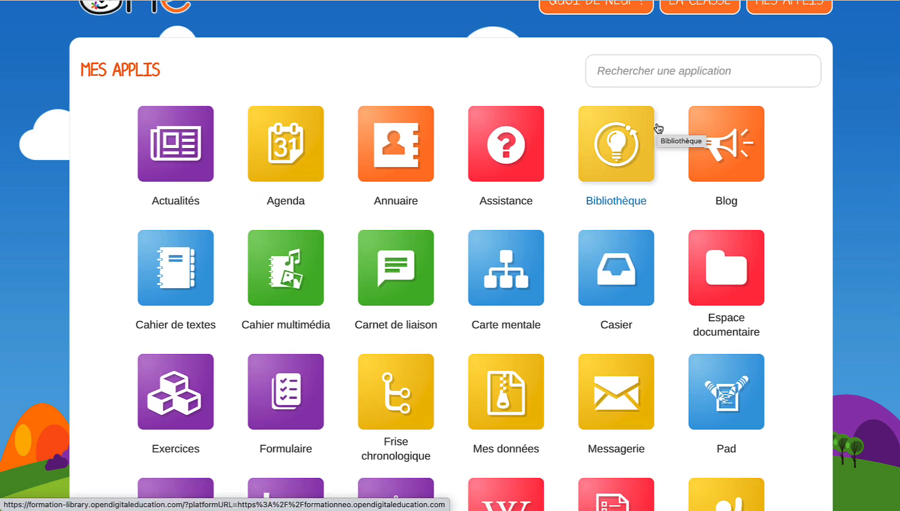
{"action": "scroll", "coordinate": [658, 128], "scroll_direction": "down", "scroll_amount": 3}
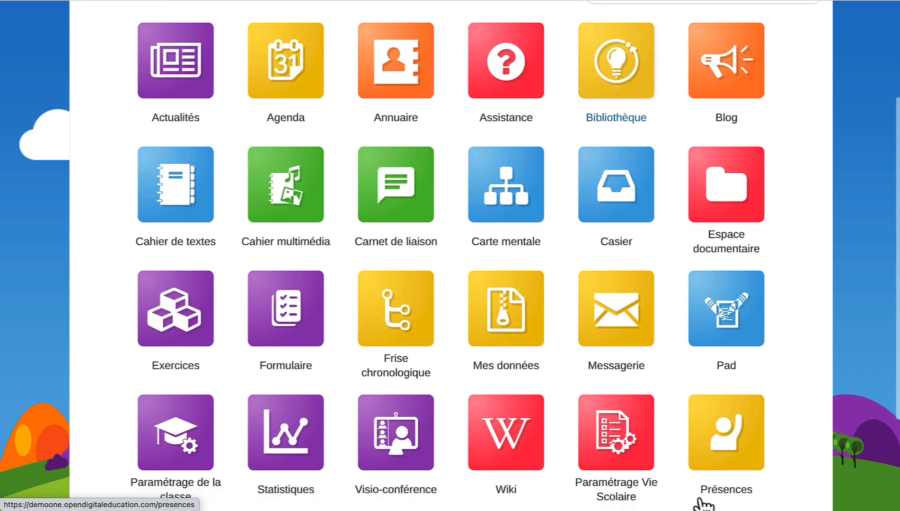
{"action": "left_click", "coordinate": [737, 458]}
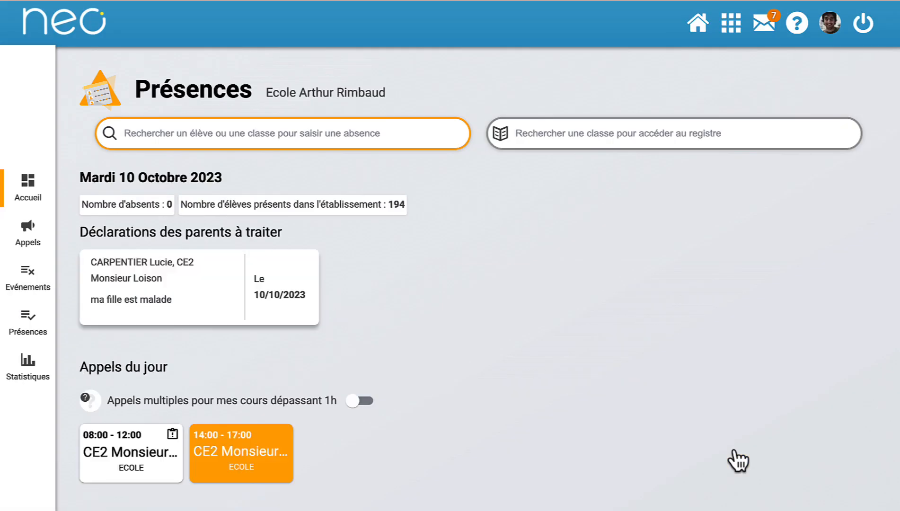
- Open today's 14:00 - 17:00 roll call for the CE2 class and look through its student list
{"action": "scroll", "coordinate": [738, 460], "scroll_direction": "down", "scroll_amount": 1}
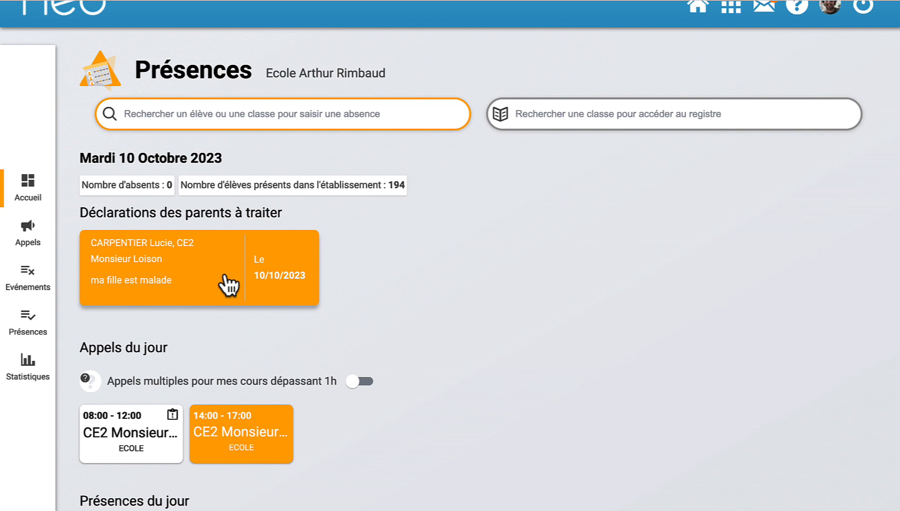
{"action": "scroll", "coordinate": [229, 285], "scroll_direction": "down", "scroll_amount": 2}
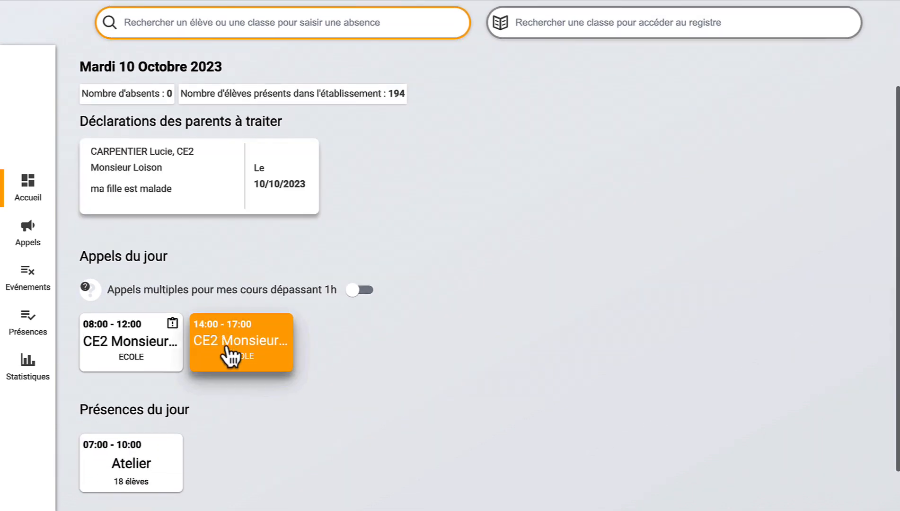
{"action": "left_click", "coordinate": [233, 357]}
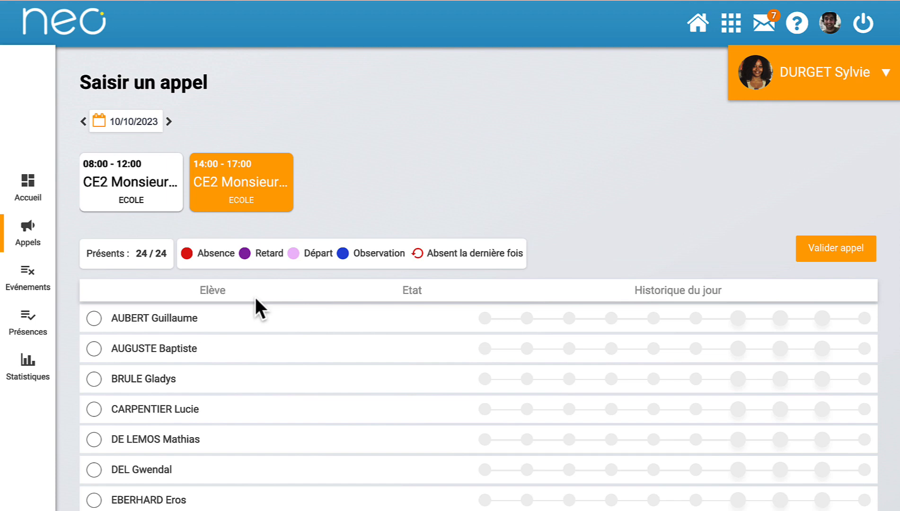
{"action": "scroll", "coordinate": [255, 298], "scroll_direction": "down", "scroll_amount": 2}
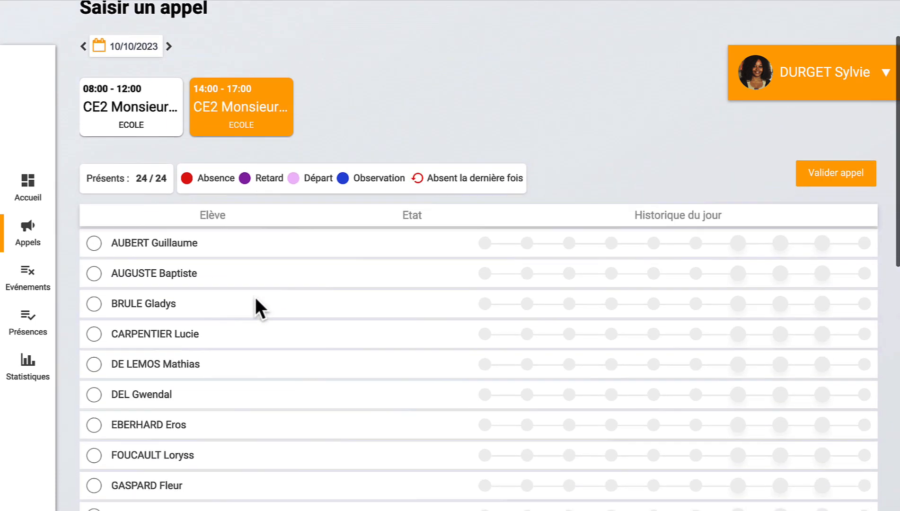
{"action": "scroll", "coordinate": [255, 298], "scroll_direction": "up", "scroll_amount": 2}
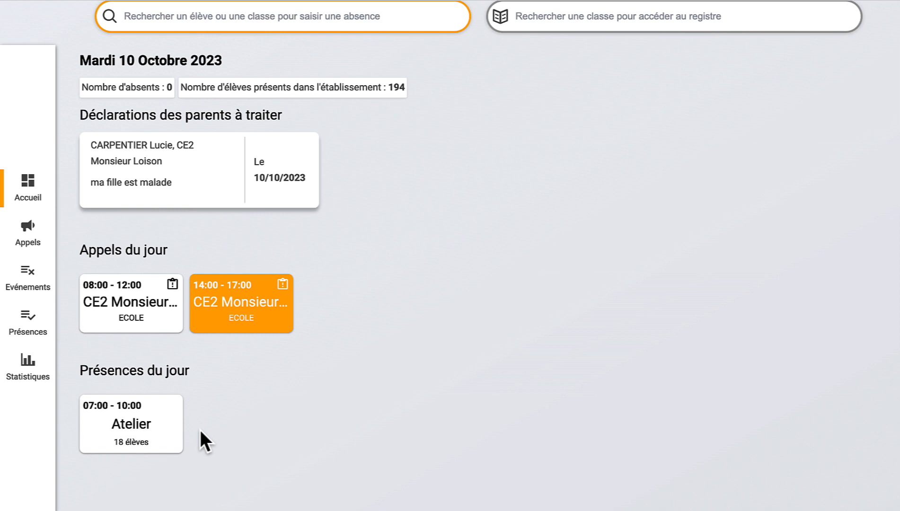
- Search the class registers for "ce2", open the matching class register and export it as CSV
{"action": "scroll", "coordinate": [201, 430], "scroll_direction": "up", "scroll_amount": 3}
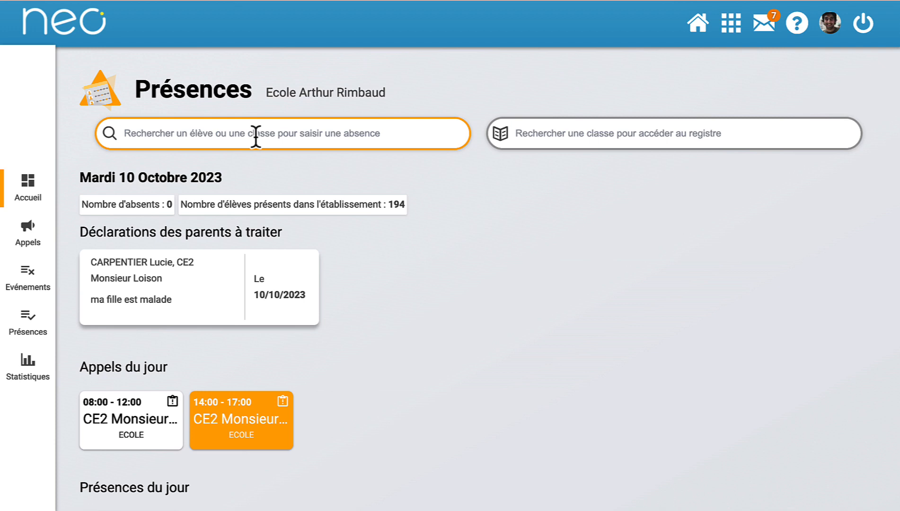
{"action": "left_click", "coordinate": [549, 126]}
{"action": "type", "text": "ce"}
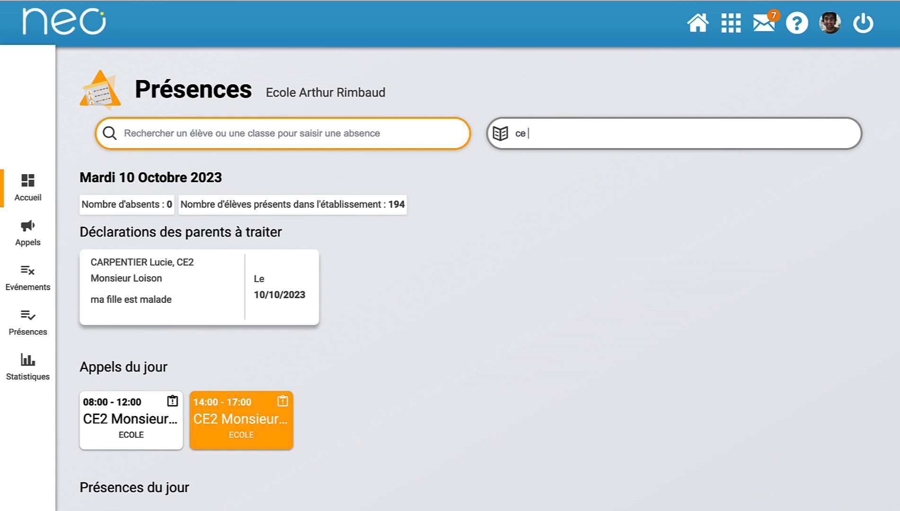
{"action": "type", "text": "2"}
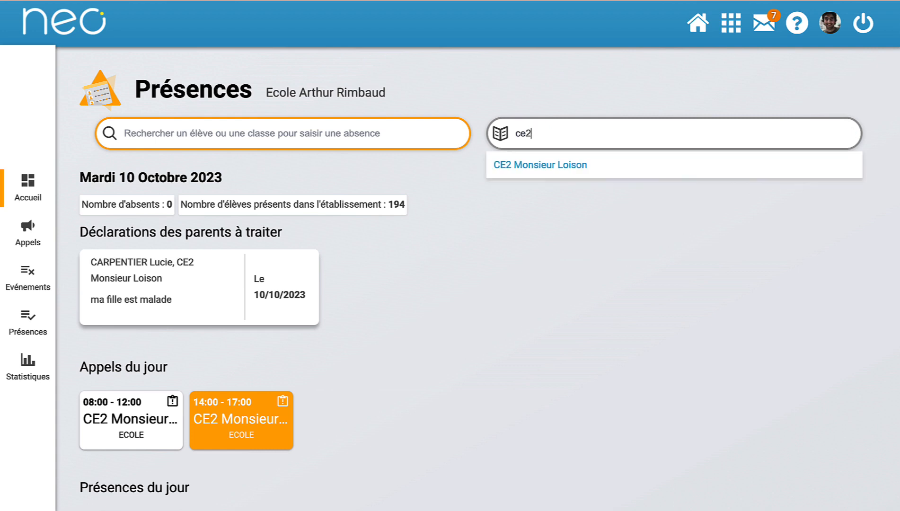
{"action": "left_click", "coordinate": [547, 160]}
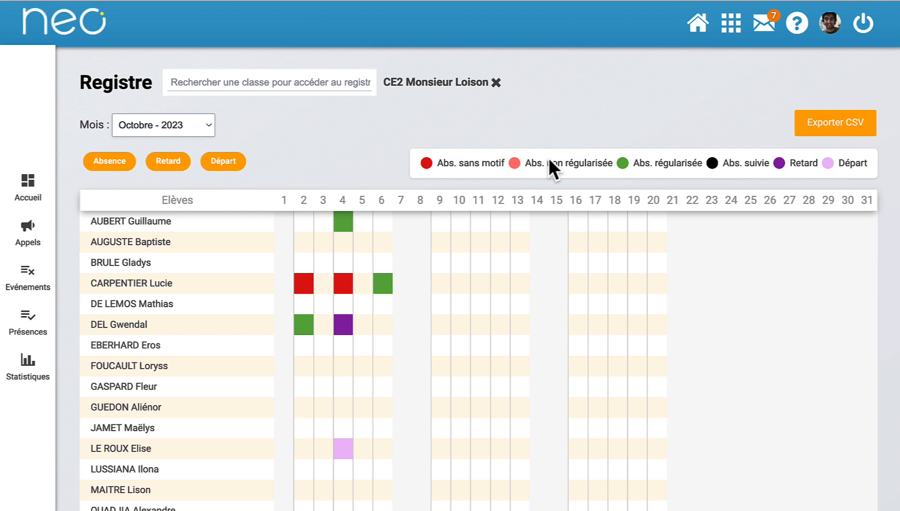
{"action": "left_click", "coordinate": [862, 133]}
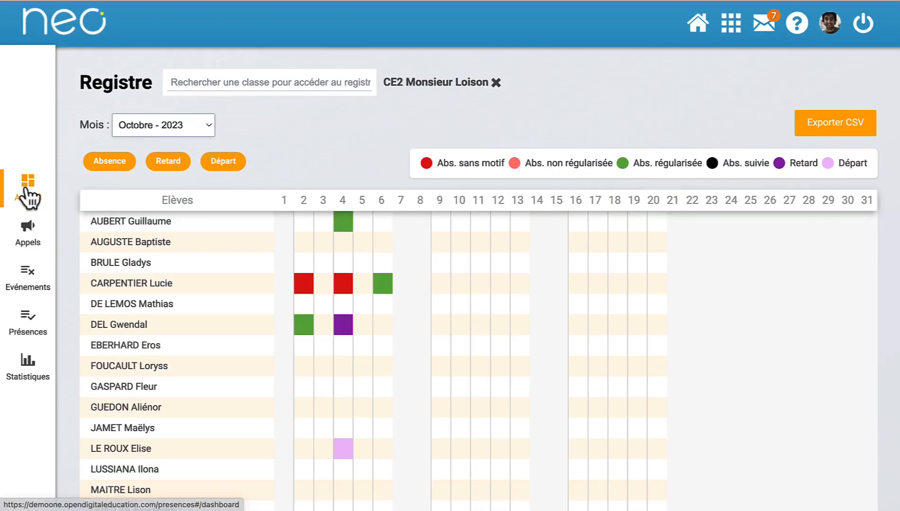
- Return to the home dashboard, and open the CE2 roll call for 14:00 - 17:00 from the list of roll calls
{"action": "left_click", "coordinate": [28, 194]}
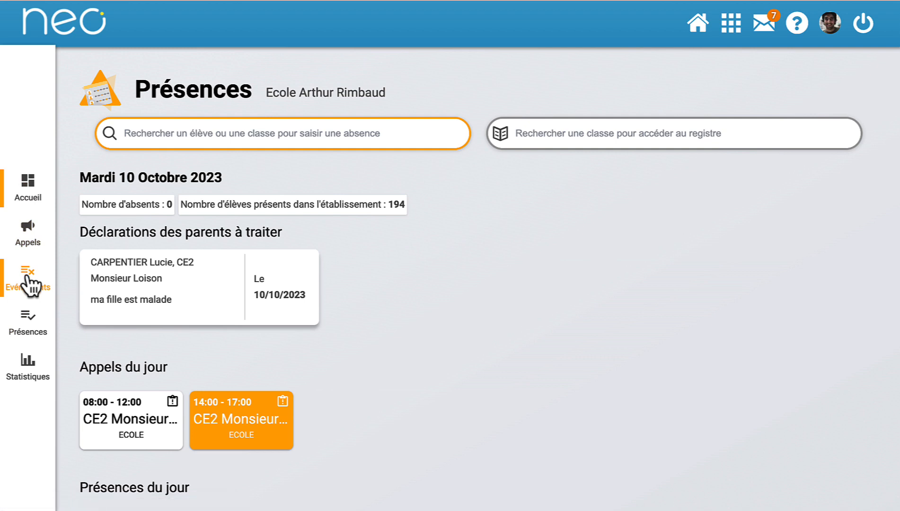
{"action": "scroll", "coordinate": [30, 265], "scroll_direction": "down", "scroll_amount": 1}
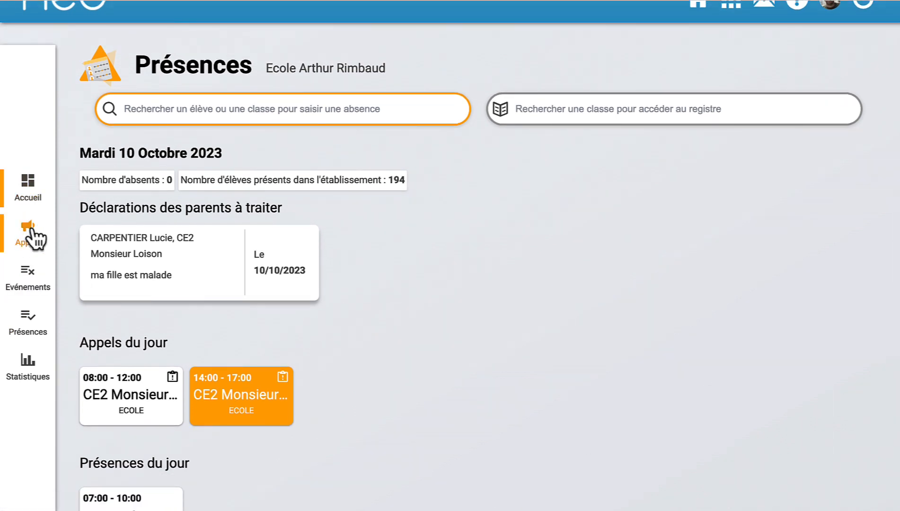
{"action": "left_click", "coordinate": [31, 237]}
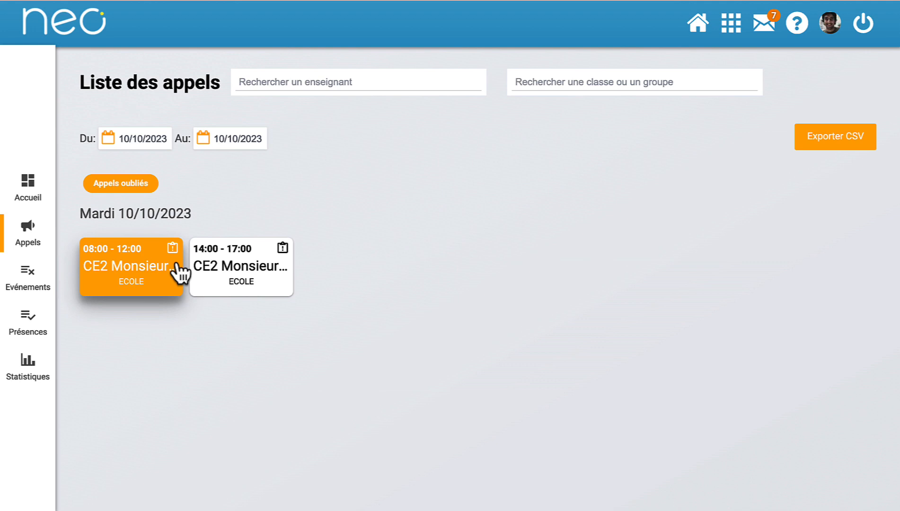
{"action": "left_click", "coordinate": [260, 264]}
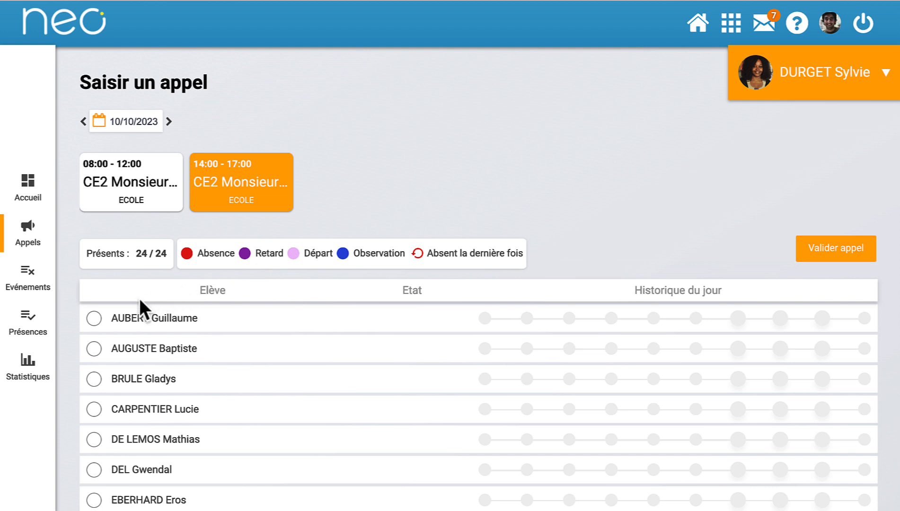
- Mark the first student absent, and record the second student's absence with the reason "Maladie avec certificat"
{"action": "left_click", "coordinate": [94, 318]}
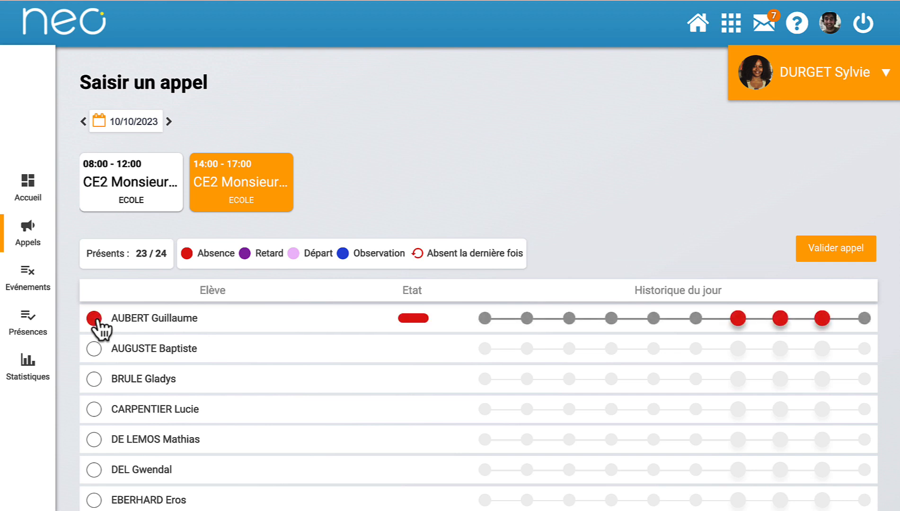
{"action": "left_click", "coordinate": [155, 349]}
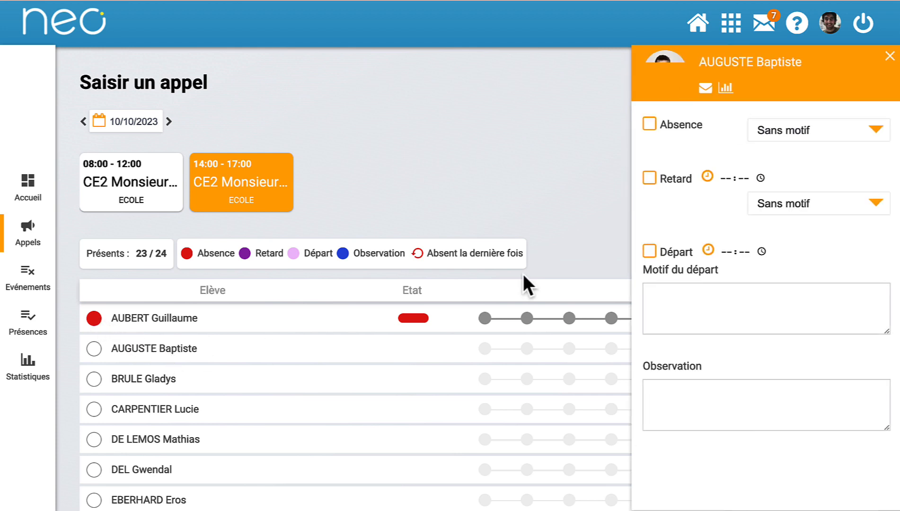
{"action": "left_click", "coordinate": [650, 125]}
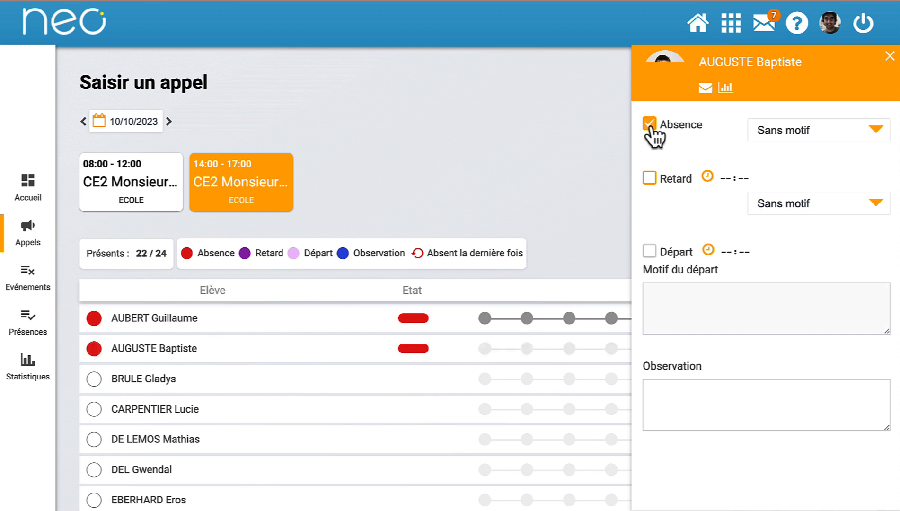
{"action": "left_click", "coordinate": [843, 128]}
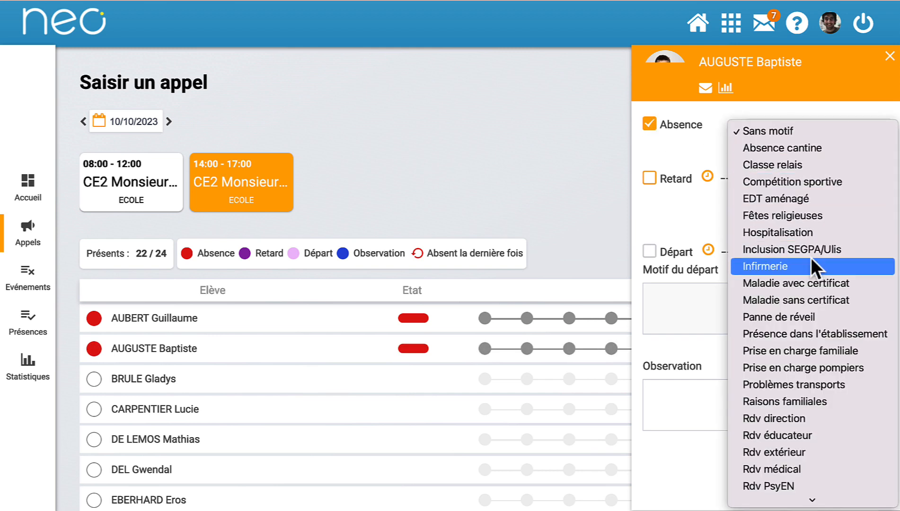
{"action": "left_click", "coordinate": [817, 281]}
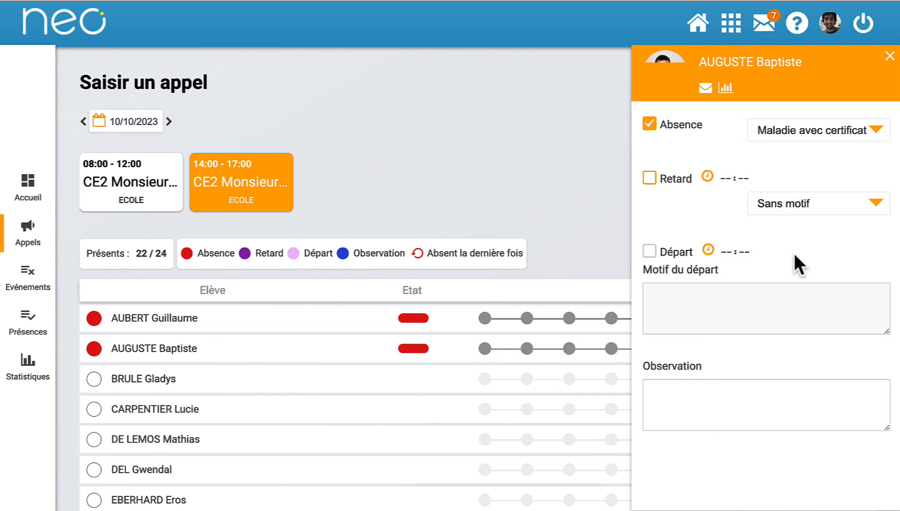
{"action": "left_click", "coordinate": [890, 57]}
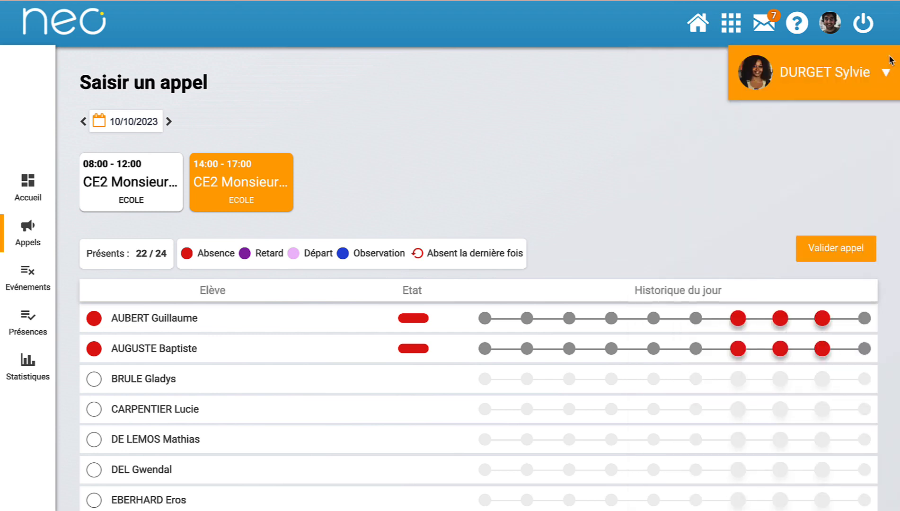
- Record a late arrival for the third student in the roll call with the reason "Motif non valable"
{"action": "scroll", "coordinate": [740, 176], "scroll_direction": "down", "scroll_amount": 1}
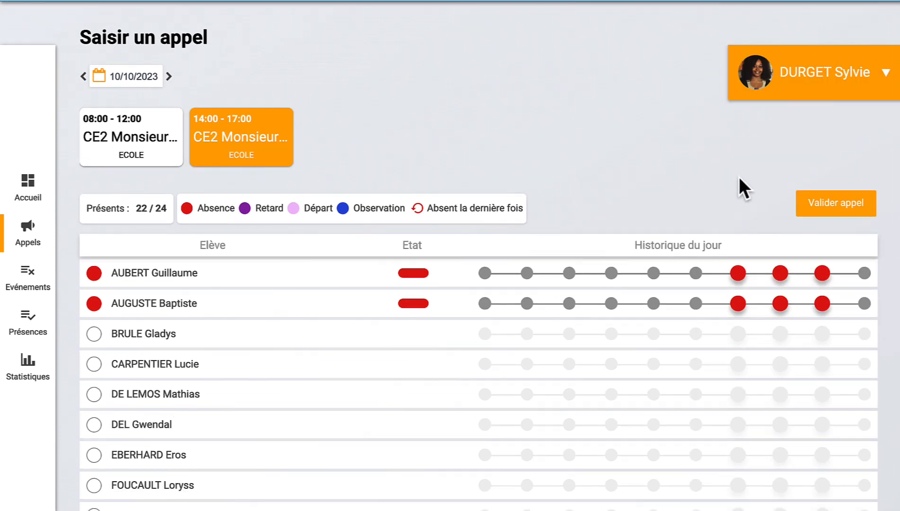
{"action": "left_click", "coordinate": [156, 344]}
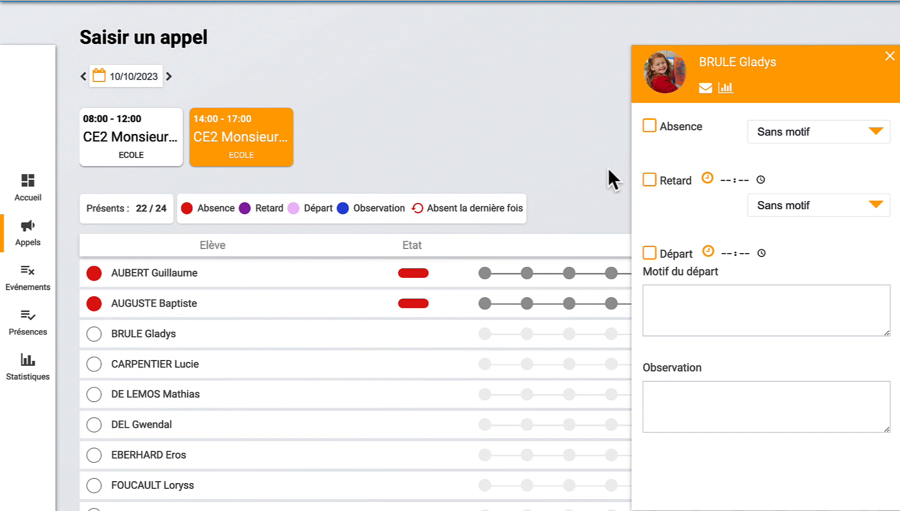
{"action": "left_click", "coordinate": [651, 181]}
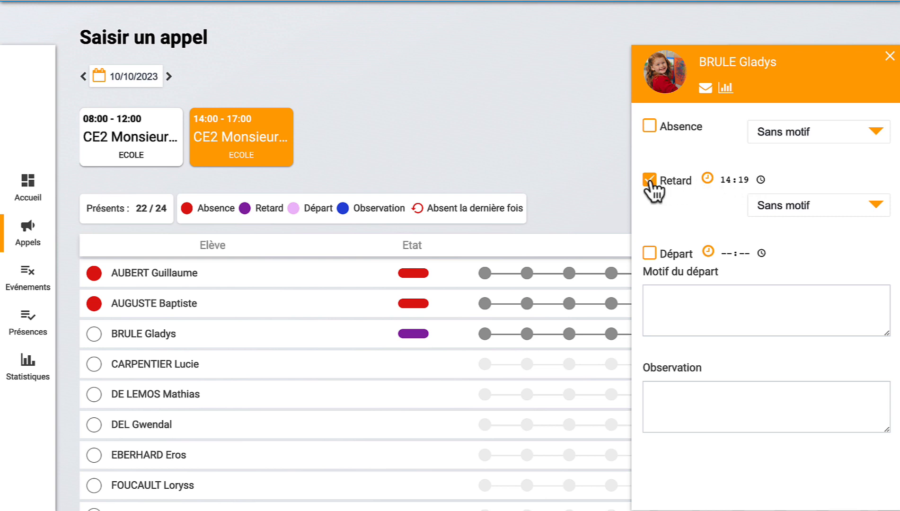
{"action": "left_click", "coordinate": [790, 206]}
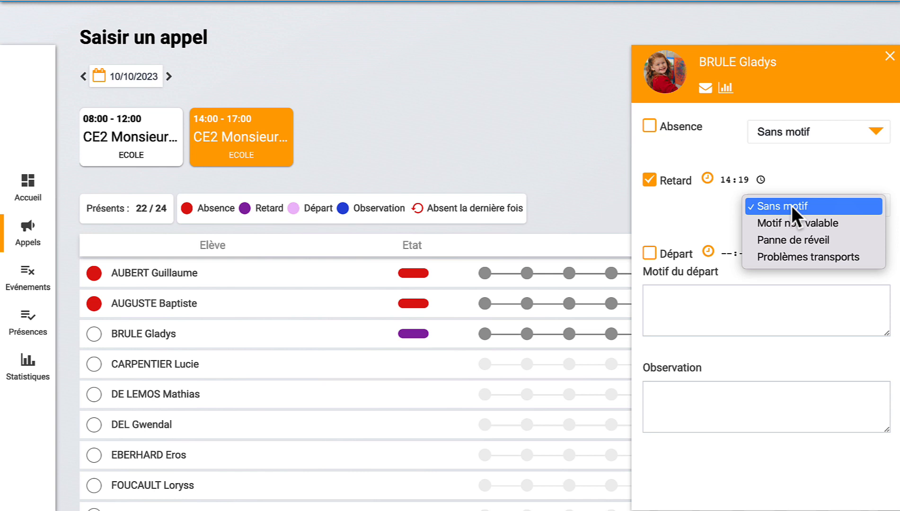
{"action": "left_click", "coordinate": [815, 223]}
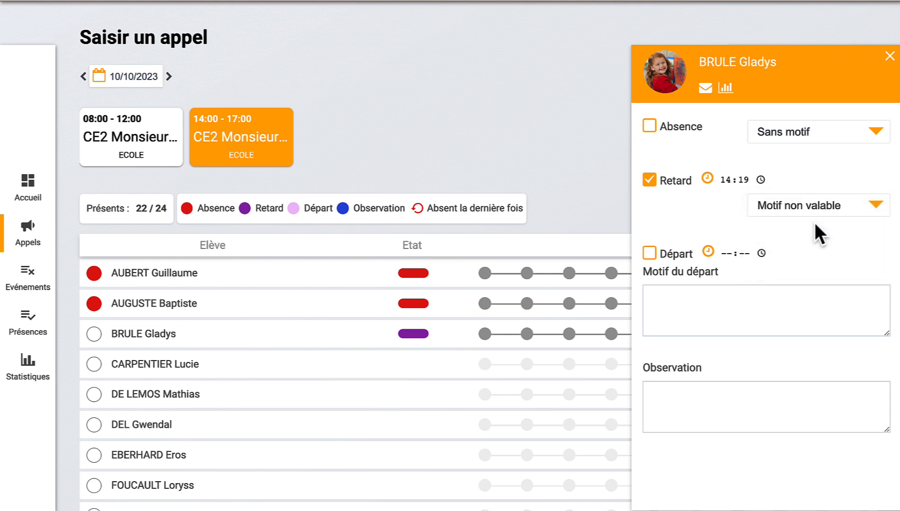
- Record an early departure at 16:20 for the third student, leaving the departure reason and observation empty
{"action": "left_click", "coordinate": [650, 255]}
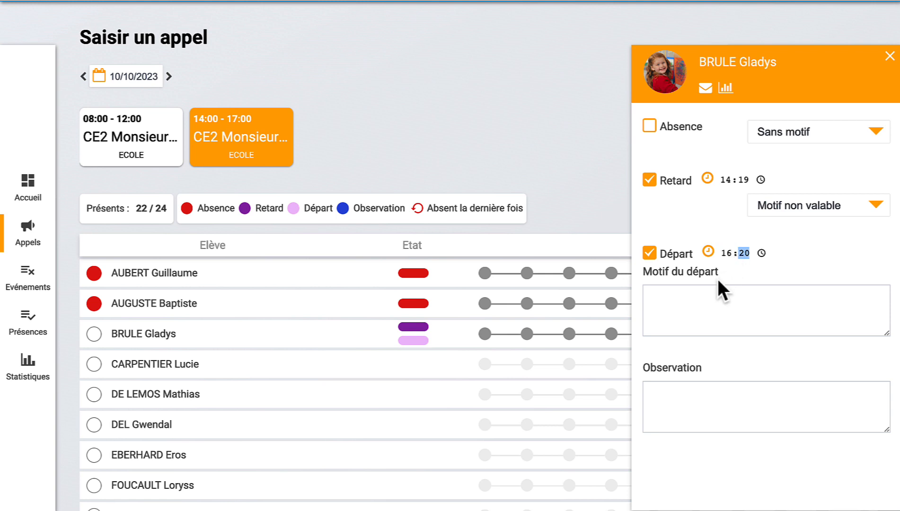
{"action": "left_click", "coordinate": [694, 408]}
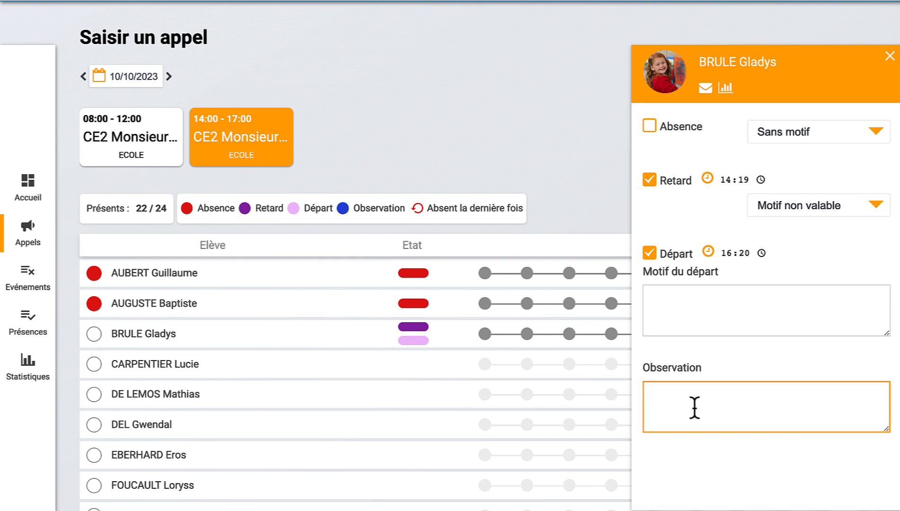
{"action": "left_click", "coordinate": [890, 56]}
- Review the second student's absence details and the third student's entries in the day's history
{"action": "scroll", "coordinate": [670, 141], "scroll_direction": "down", "scroll_amount": 2}
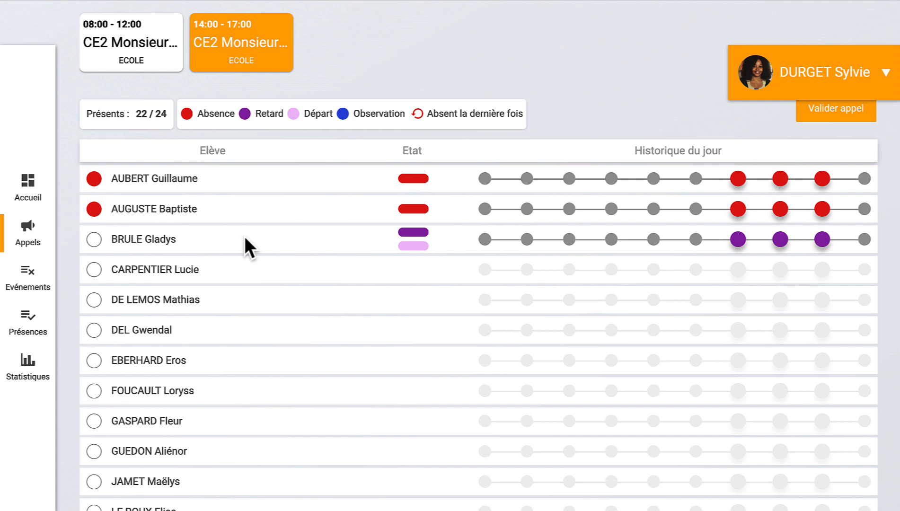
{"action": "left_click", "coordinate": [185, 216]}
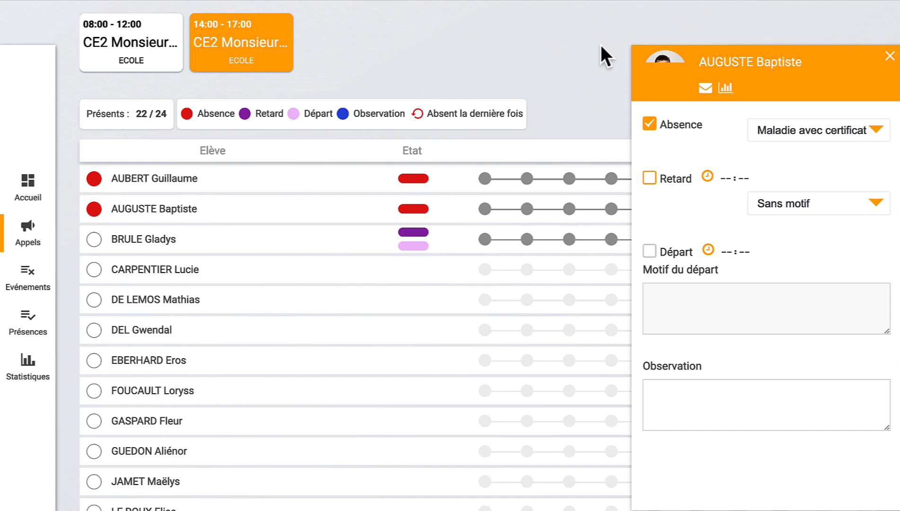
{"action": "left_click", "coordinate": [889, 56]}
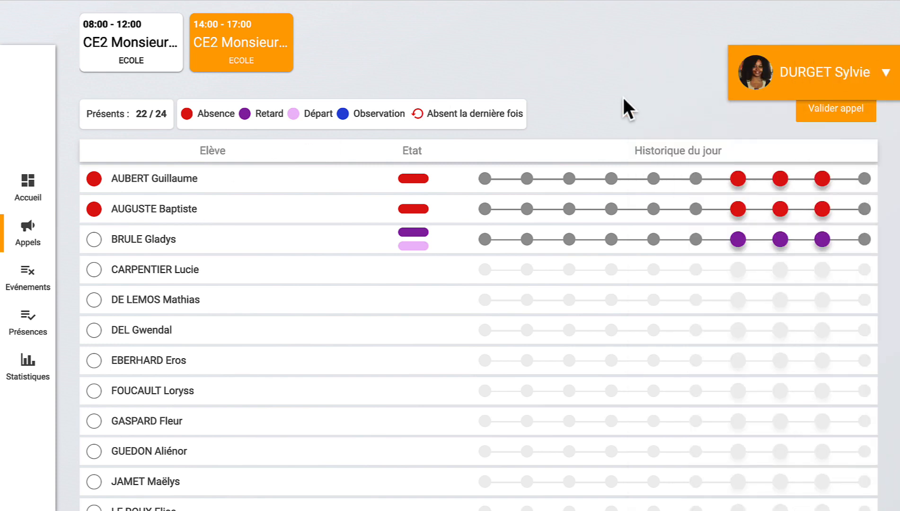
{"action": "scroll", "coordinate": [623, 98], "scroll_direction": "down", "scroll_amount": 1}
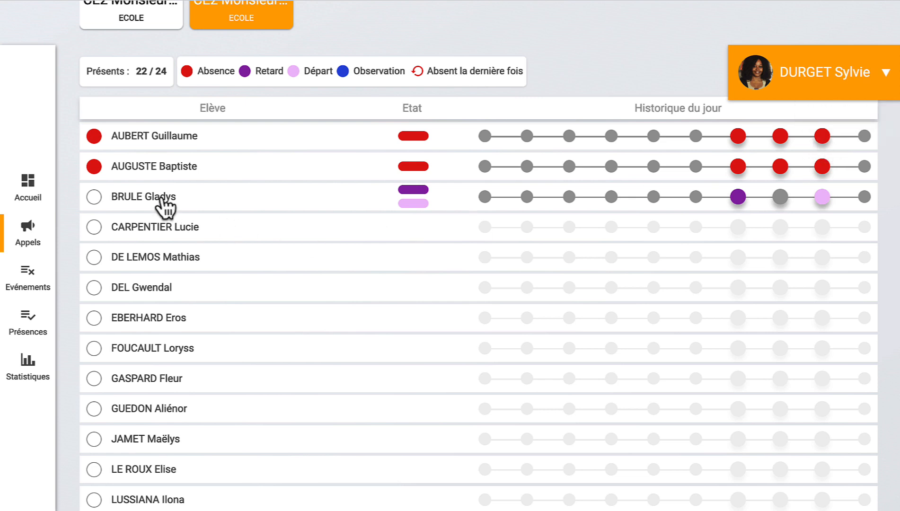
{"action": "mouse_move", "coordinate": [738, 198]}
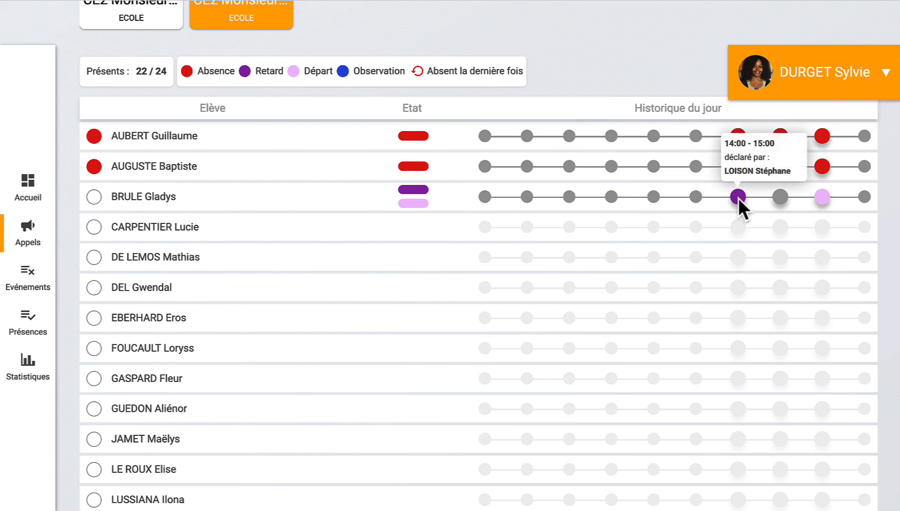
- Check the third student's day history and validate the afternoon roll call
{"action": "mouse_move", "coordinate": [823, 198]}
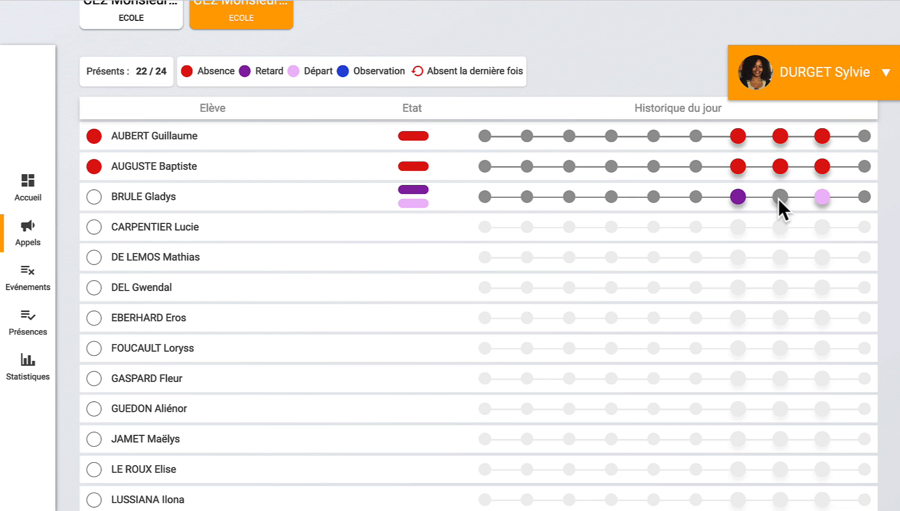
{"action": "scroll", "coordinate": [779, 199], "scroll_direction": "up", "scroll_amount": 3}
{"action": "left_click", "coordinate": [835, 142]}
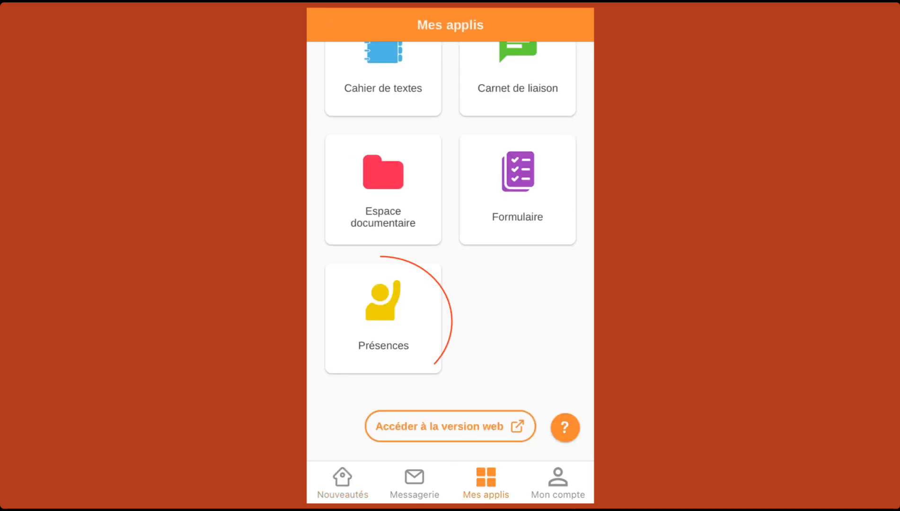
- In the mobile app's Présences, open the CE2 "Matin" roll call and record the fourth student's absence with the reason "Maladie avec certificat"
{"action": "left_click", "coordinate": [383, 319]}
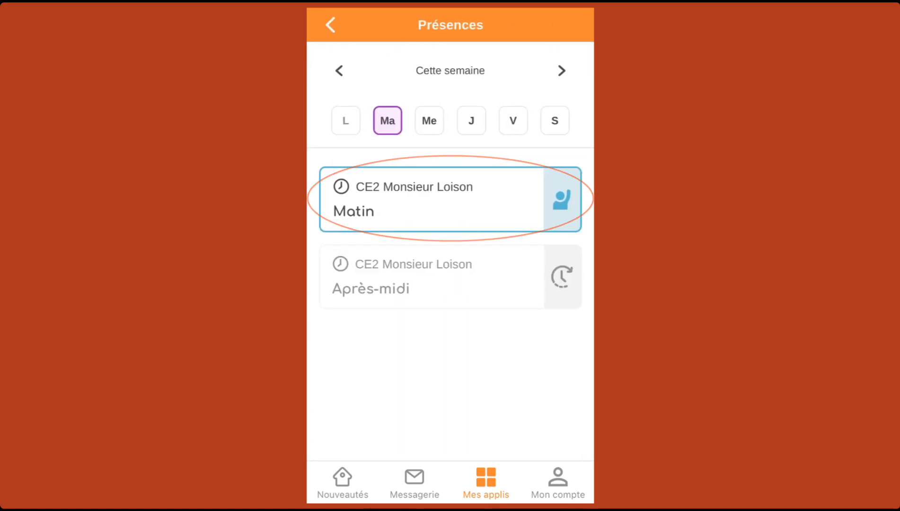
{"action": "left_click", "coordinate": [450, 200]}
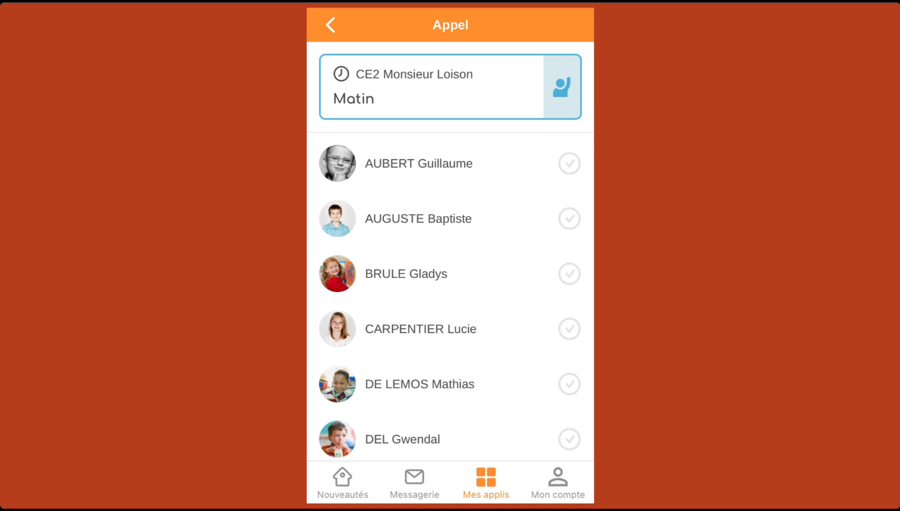
{"action": "left_click", "coordinate": [420, 329]}
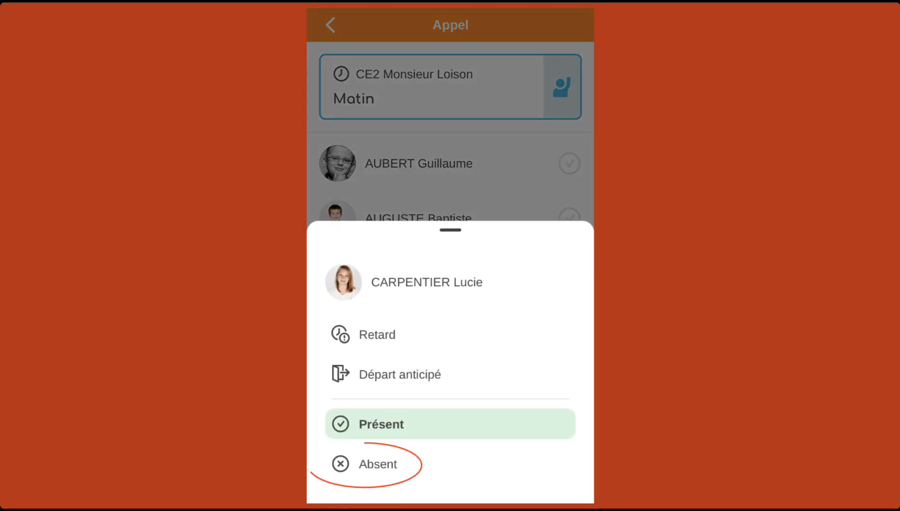
{"action": "left_click", "coordinate": [378, 464]}
{"action": "left_click", "coordinate": [450, 241]}
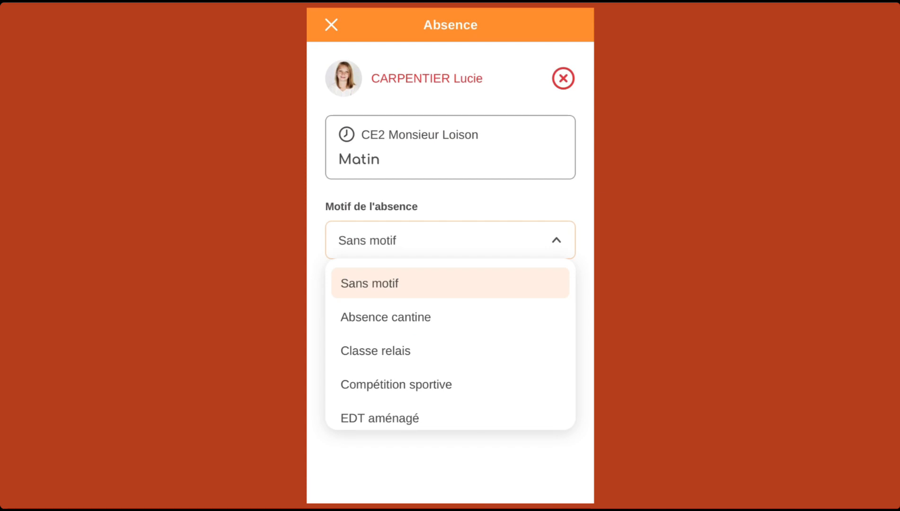
{"action": "scroll", "coordinate": [450, 351], "scroll_direction": "down", "scroll_amount": 5}
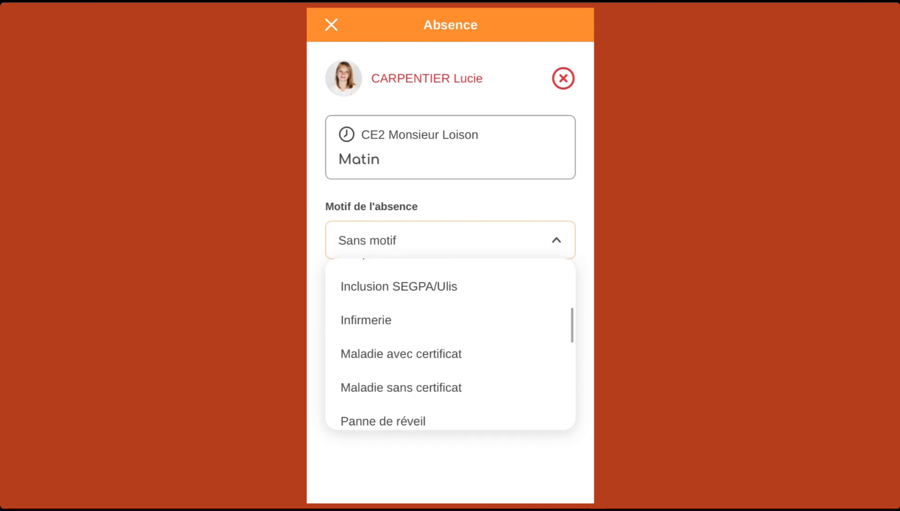
{"action": "left_click", "coordinate": [402, 352]}
{"action": "left_click", "coordinate": [450, 312]}
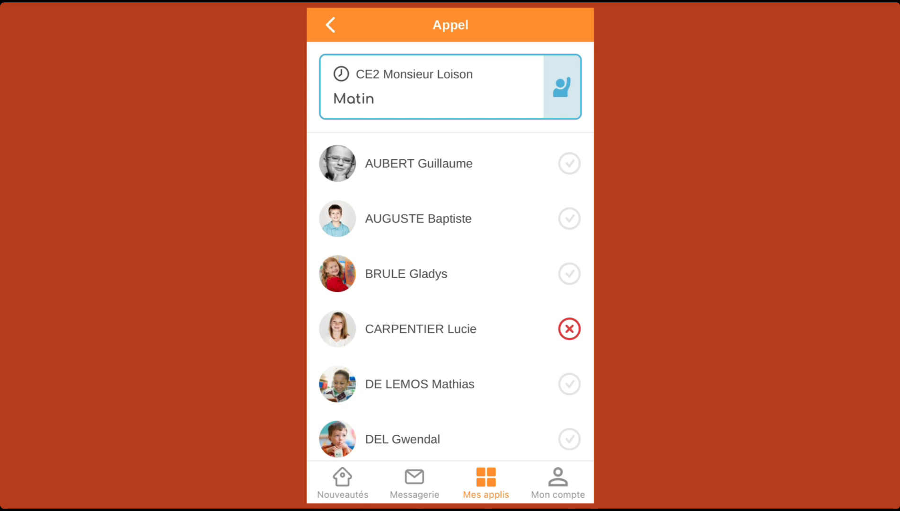
- Validate the CE2 morning roll call from the end of the student list
{"action": "scroll", "coordinate": [450, 251], "scroll_direction": "down", "scroll_amount": 20}
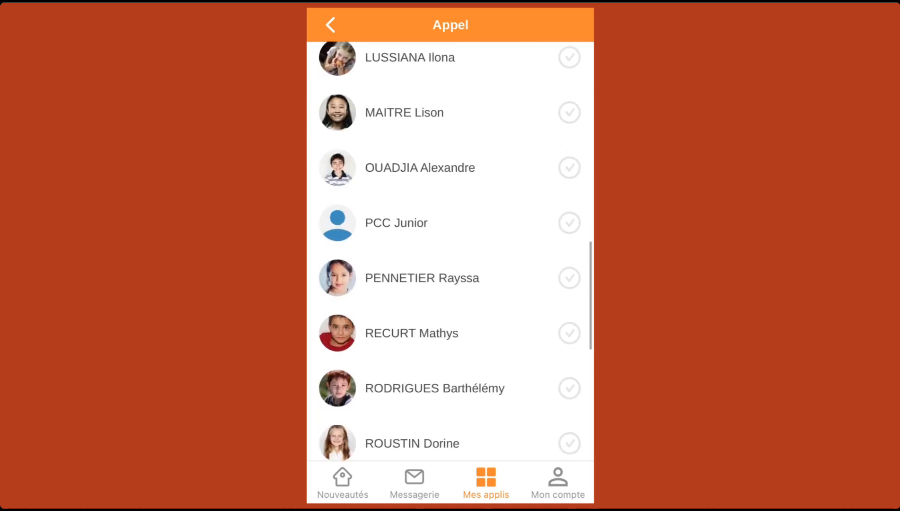
{"action": "scroll", "coordinate": [450, 251], "scroll_direction": "down", "scroll_amount": 5}
{"action": "left_click", "coordinate": [451, 428]}
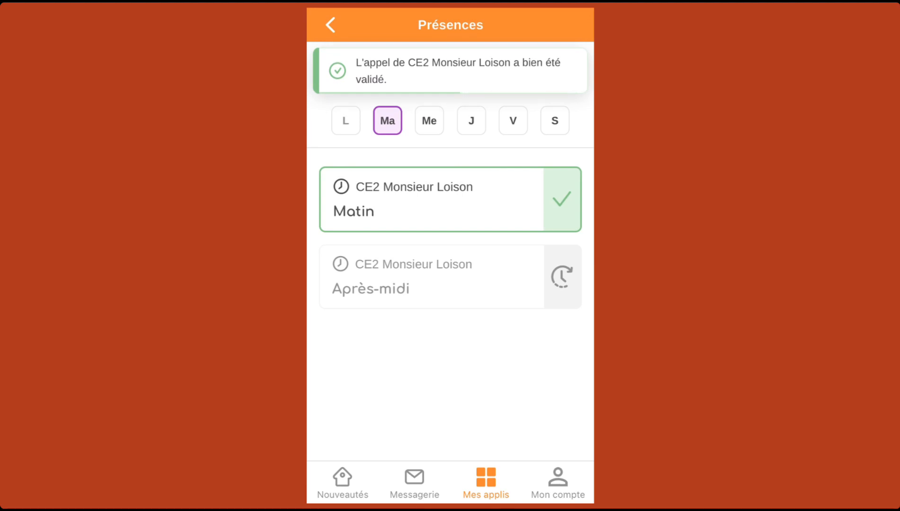
- Modify the validated CE2 morning roll call by recording an early departure at 11:04 for the sixth student
{"action": "left_click", "coordinate": [451, 200]}
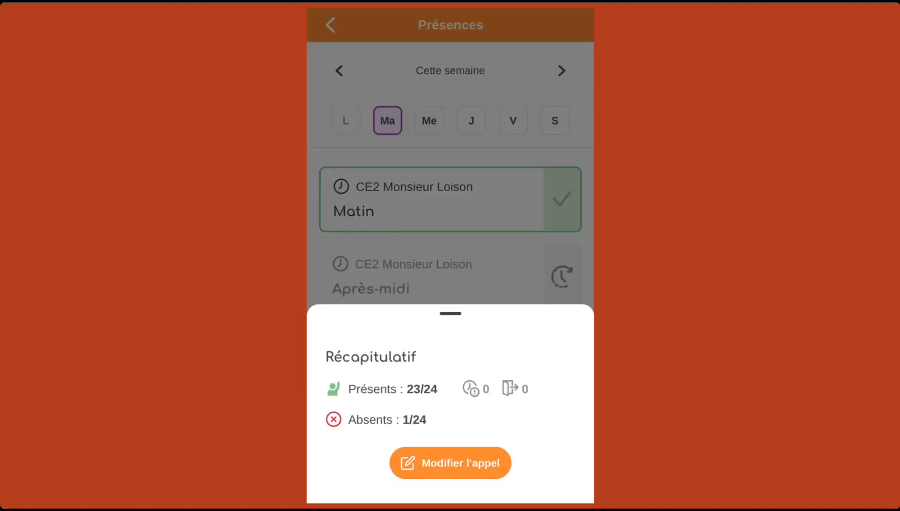
{"action": "left_click", "coordinate": [450, 463]}
{"action": "scroll", "coordinate": [450, 251], "scroll_direction": "down", "scroll_amount": 4}
{"action": "left_click", "coordinate": [450, 270]}
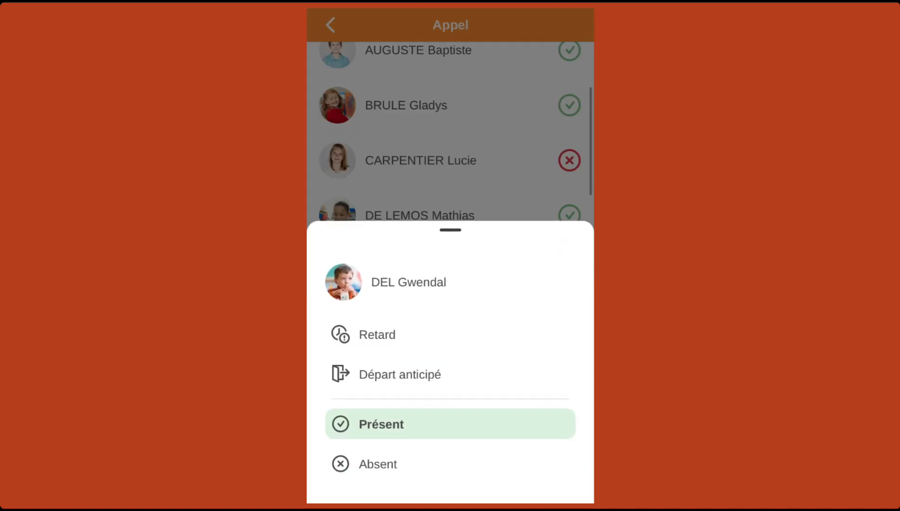
{"action": "left_click", "coordinate": [400, 374]}
{"action": "left_click", "coordinate": [454, 234]}
{"action": "left_click_drag", "start_coordinate": [375, 359], "coordinate": [375, 289]}
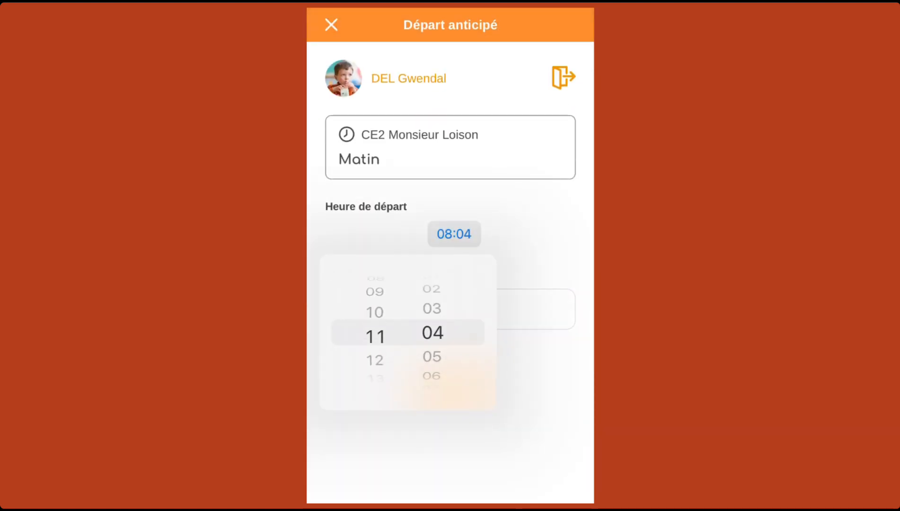
{"action": "left_click", "coordinate": [451, 473]}
{"action": "left_click", "coordinate": [450, 380]}
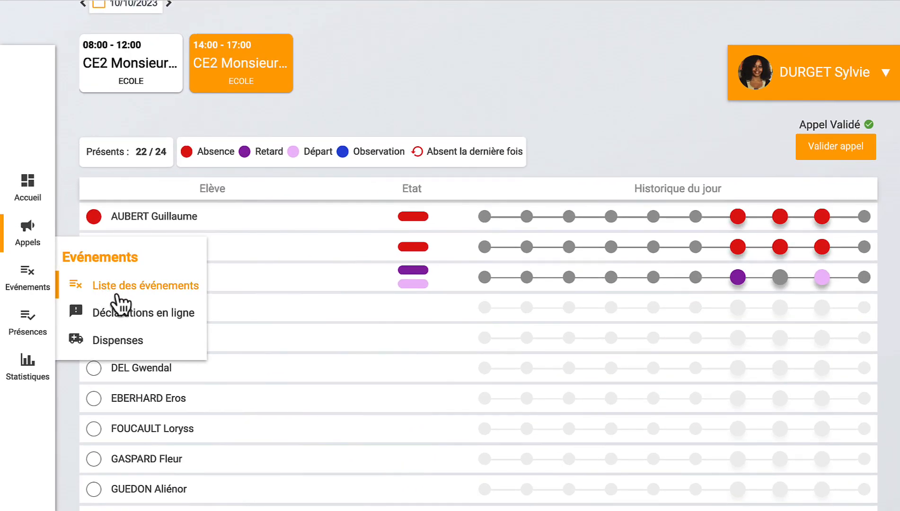
- In the web version, use the 10/10/2023 online declaration to create the student's absence from 14:00 to 17:00 with the reason "Maladie sans certificat"
{"action": "left_click", "coordinate": [144, 313]}
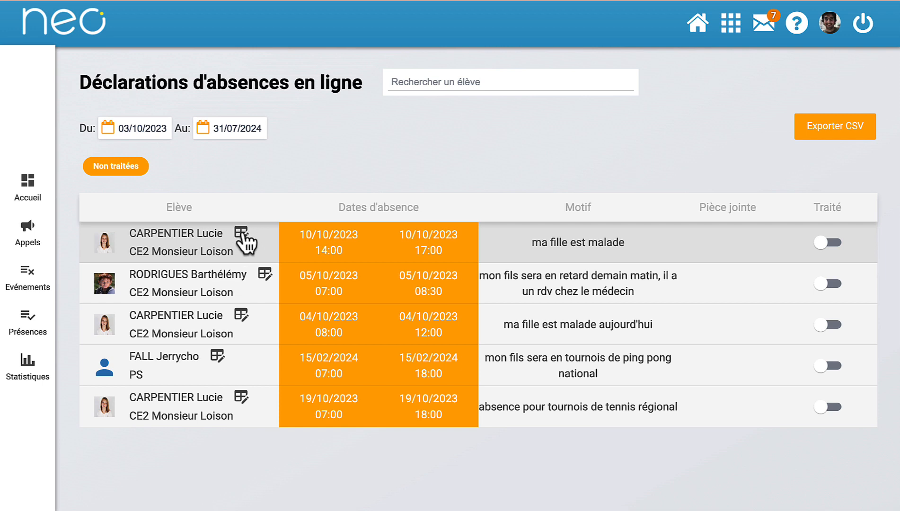
{"action": "left_click", "coordinate": [241, 233]}
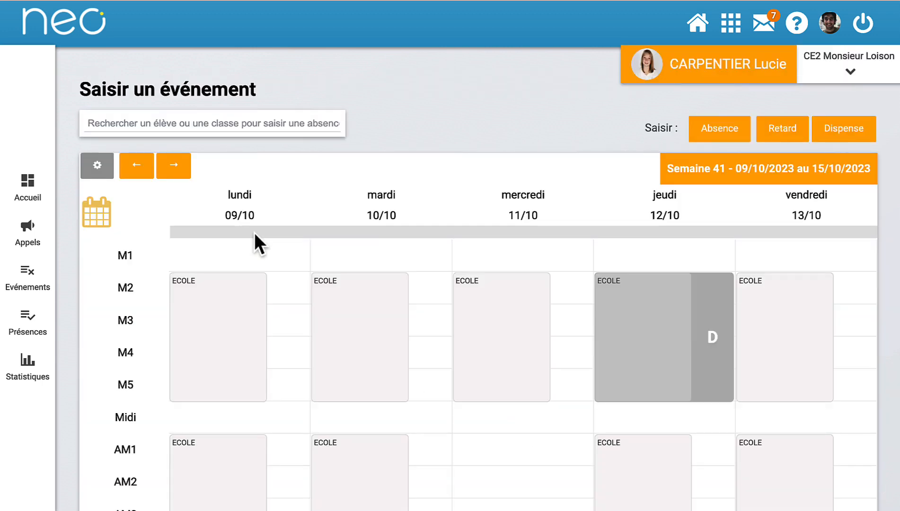
{"action": "scroll", "coordinate": [418, 338], "scroll_direction": "down", "scroll_amount": 2}
{"action": "left_click", "coordinate": [428, 352]}
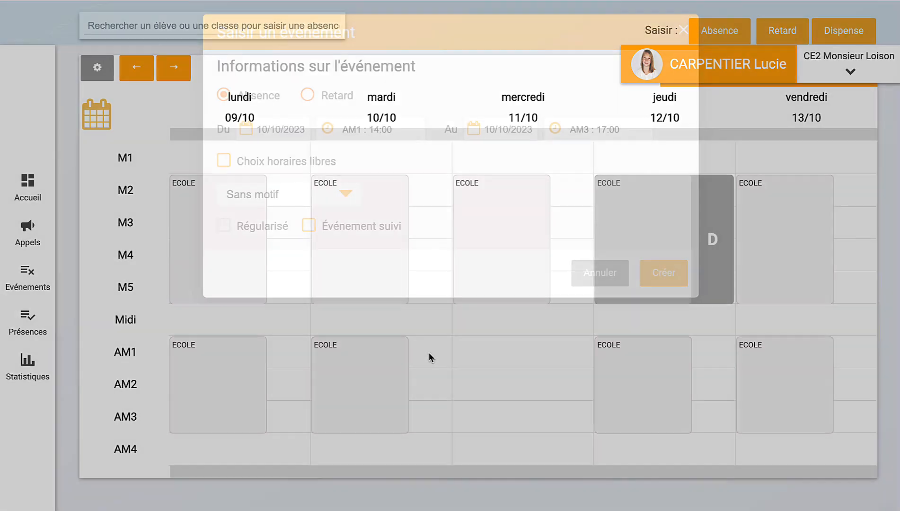
{"action": "left_click", "coordinate": [587, 131]}
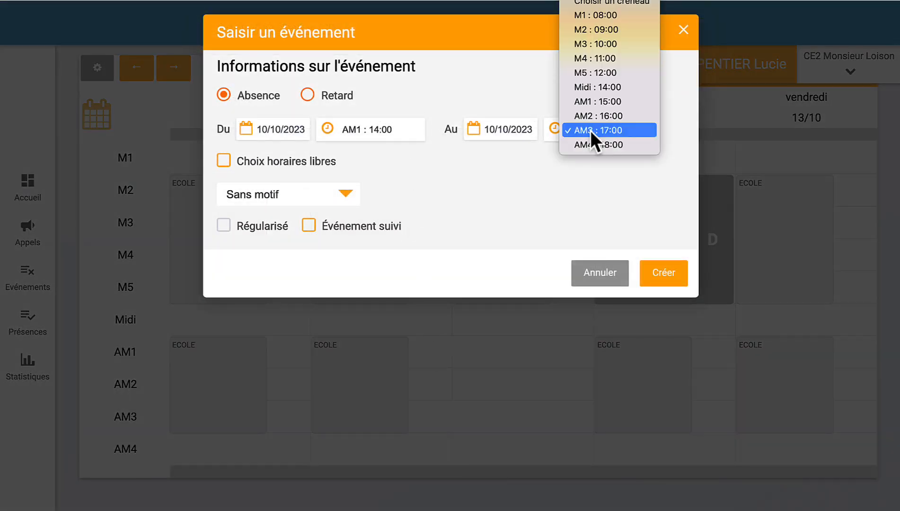
{"action": "left_click", "coordinate": [591, 131]}
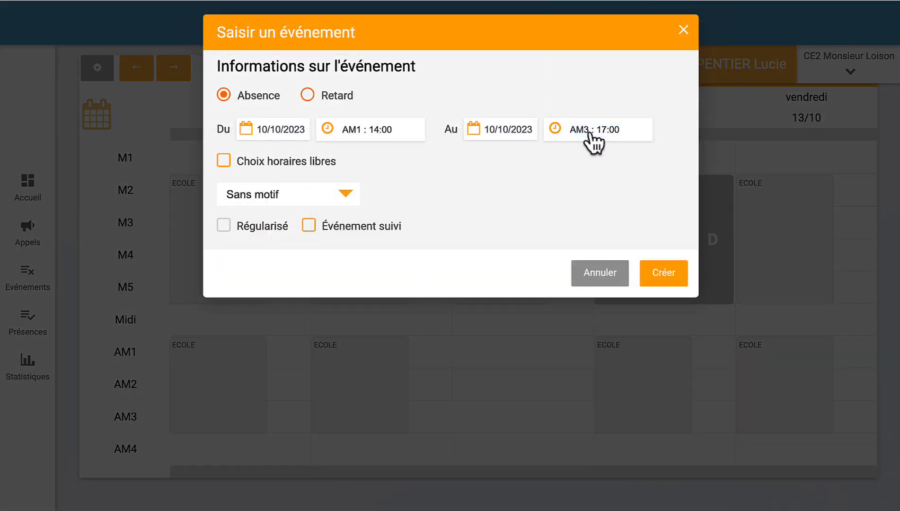
{"action": "left_click", "coordinate": [309, 204]}
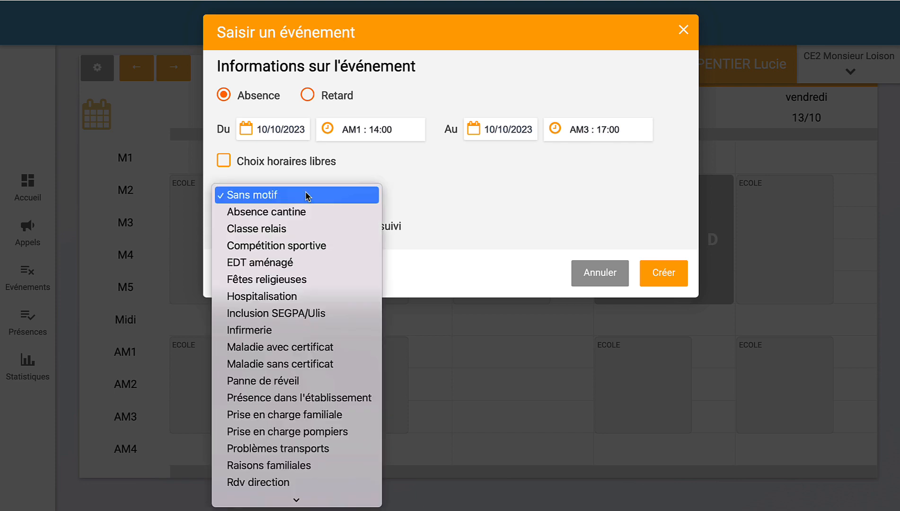
{"action": "left_click", "coordinate": [303, 364]}
{"action": "left_click", "coordinate": [670, 273]}
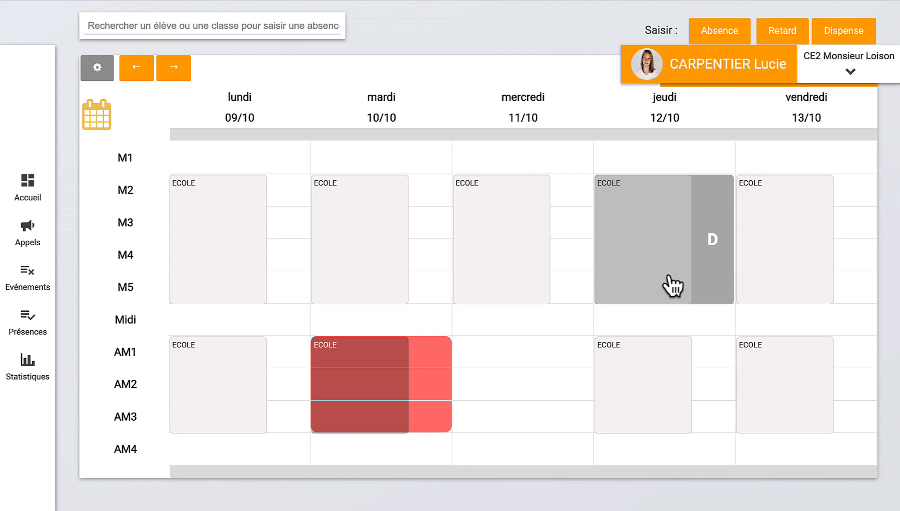
- Return to the online absence declarations and mark the 10/10/2023 declaration "ma fille est malade" as processed
{"action": "left_click", "coordinate": [45, 288]}
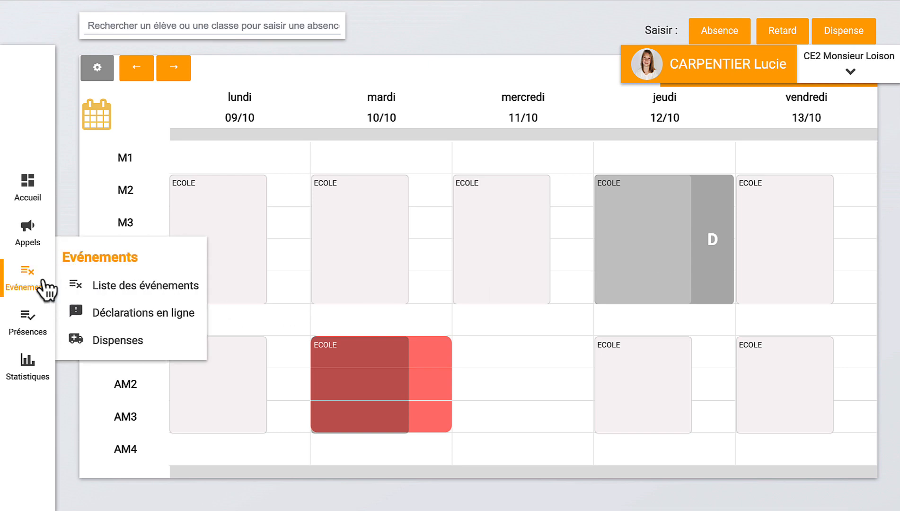
{"action": "left_click", "coordinate": [137, 314]}
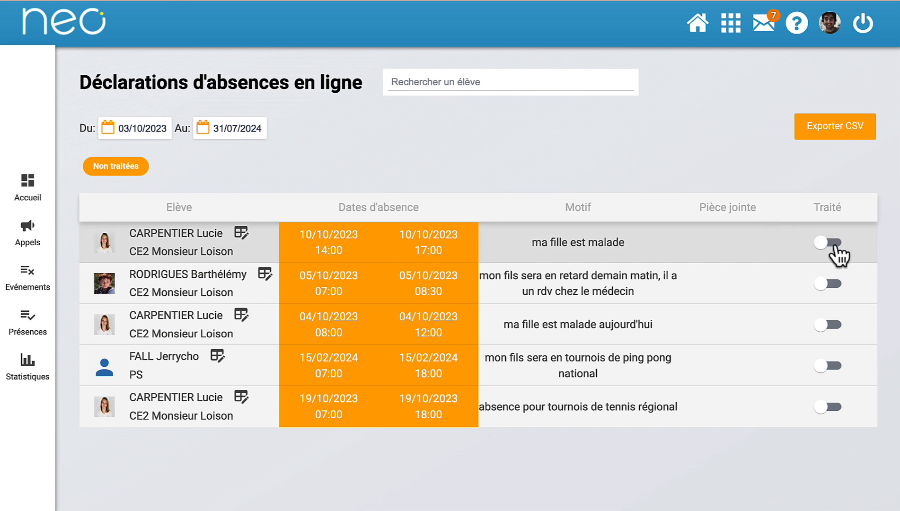
{"action": "left_click", "coordinate": [832, 242]}
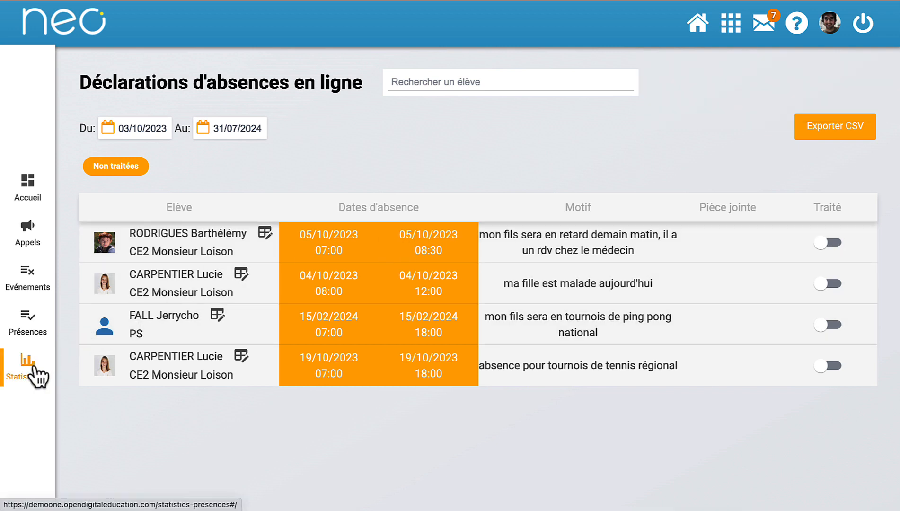
- Open the attendance statistics for the students
{"action": "left_click", "coordinate": [35, 374]}
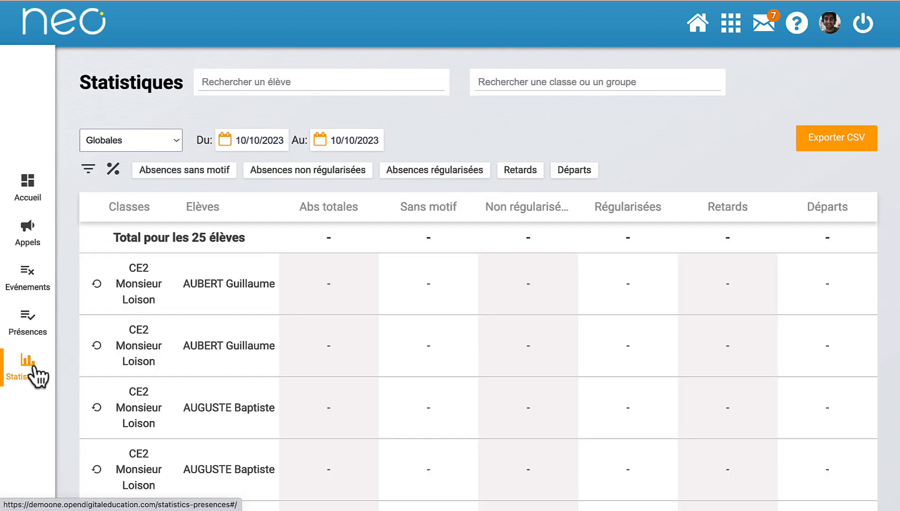